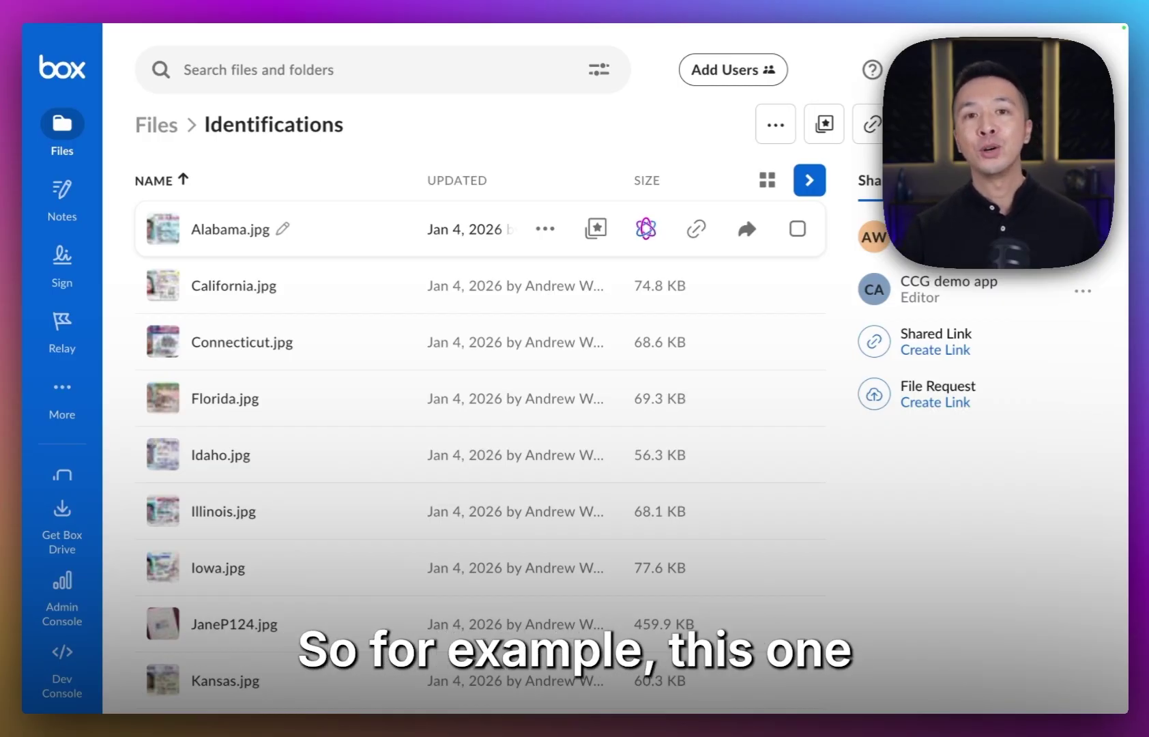
Open the Alabama.jpg driver licence image preview from the Identifications file list.
click(333, 240)
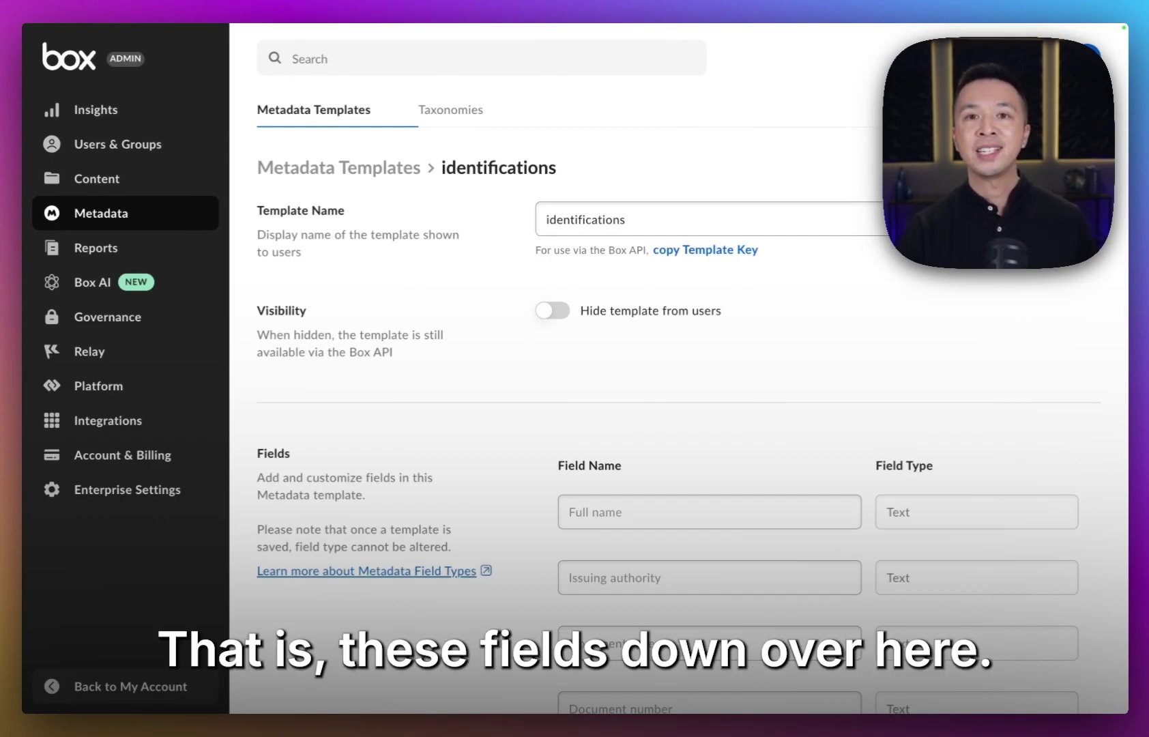
Scroll through the identifications template's fields, such as Full name, Issuing authority and Document number.
scroll(679, 410, down, 5)
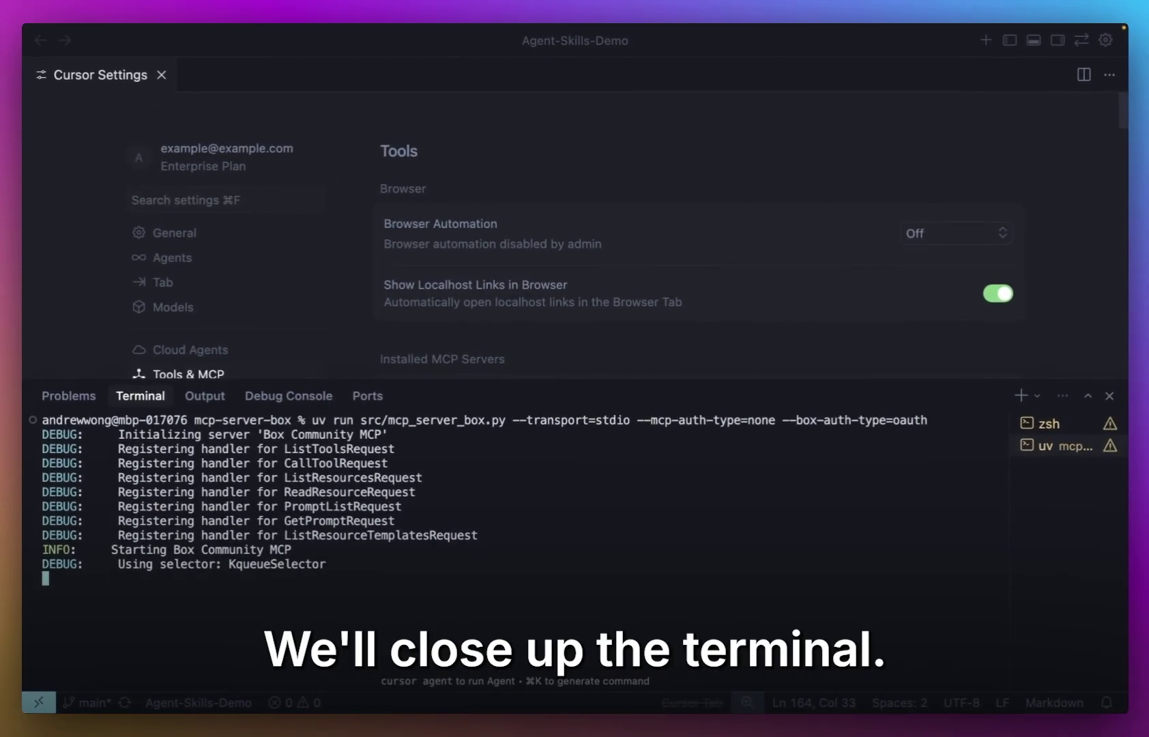
Hide the terminal, review the box MCP server's full tool list, and close Cursor Settings.
key(super+j)
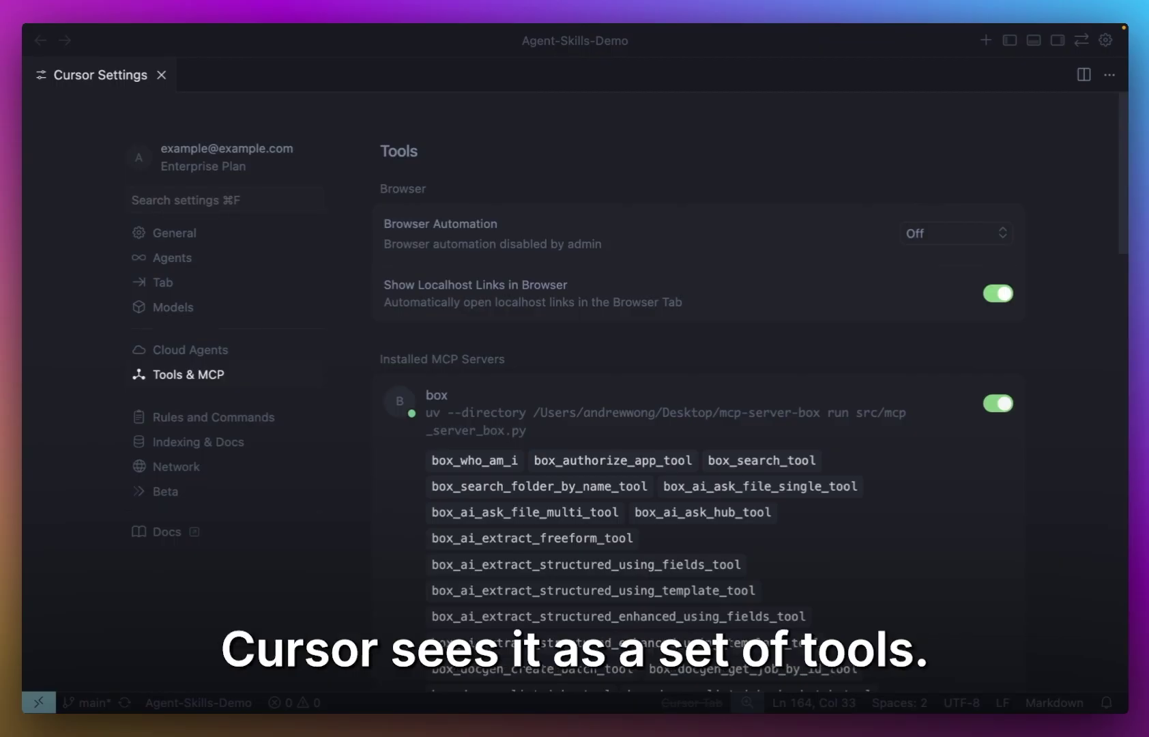
scroll(675, 385, down, 15)
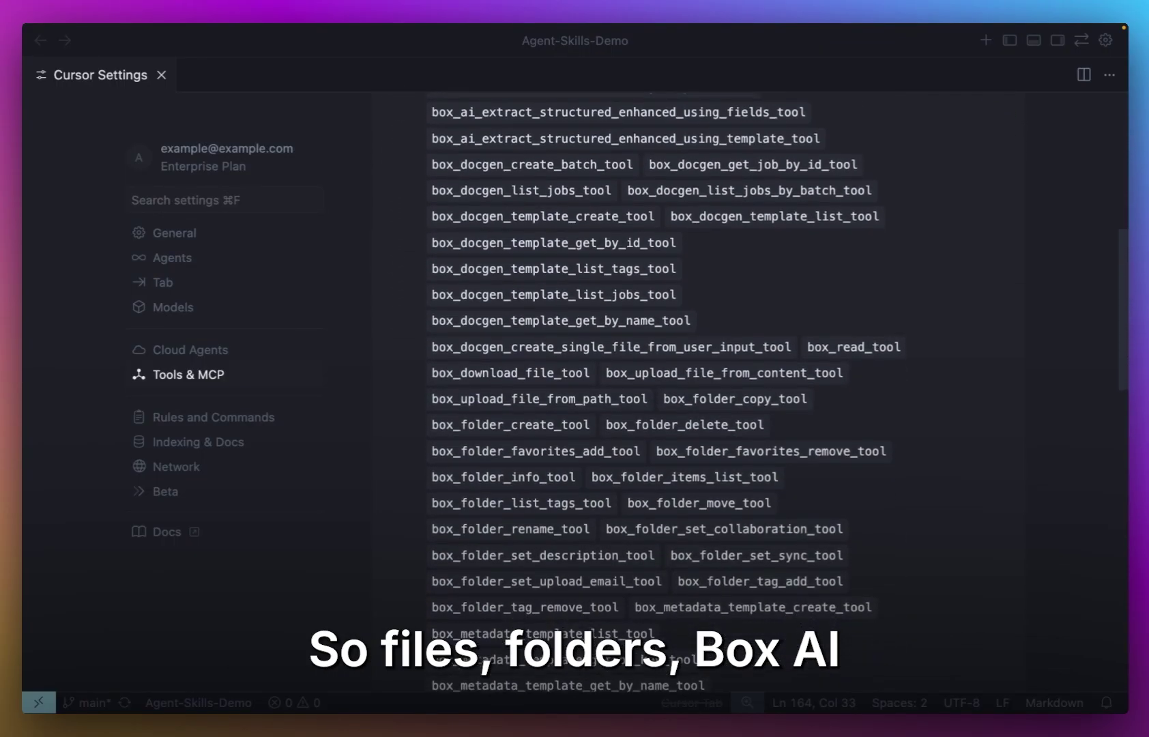
scroll(675, 386, down, 15)
scroll(675, 385, down, 9)
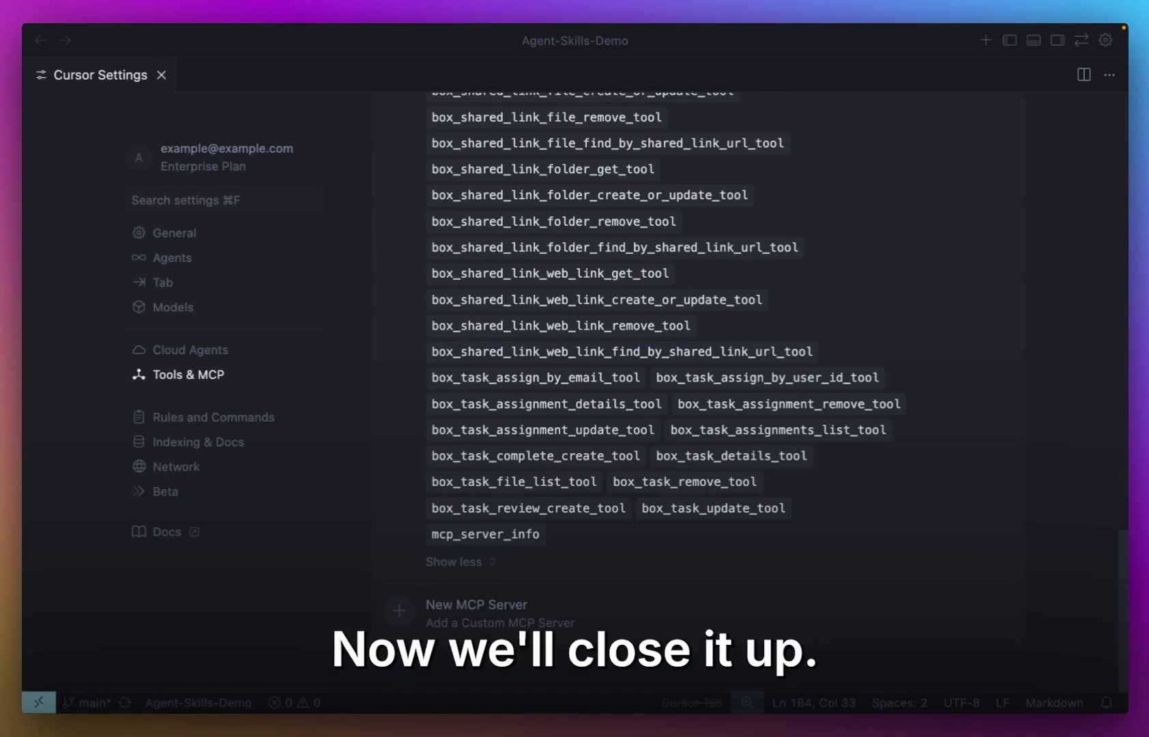
key(super+w)
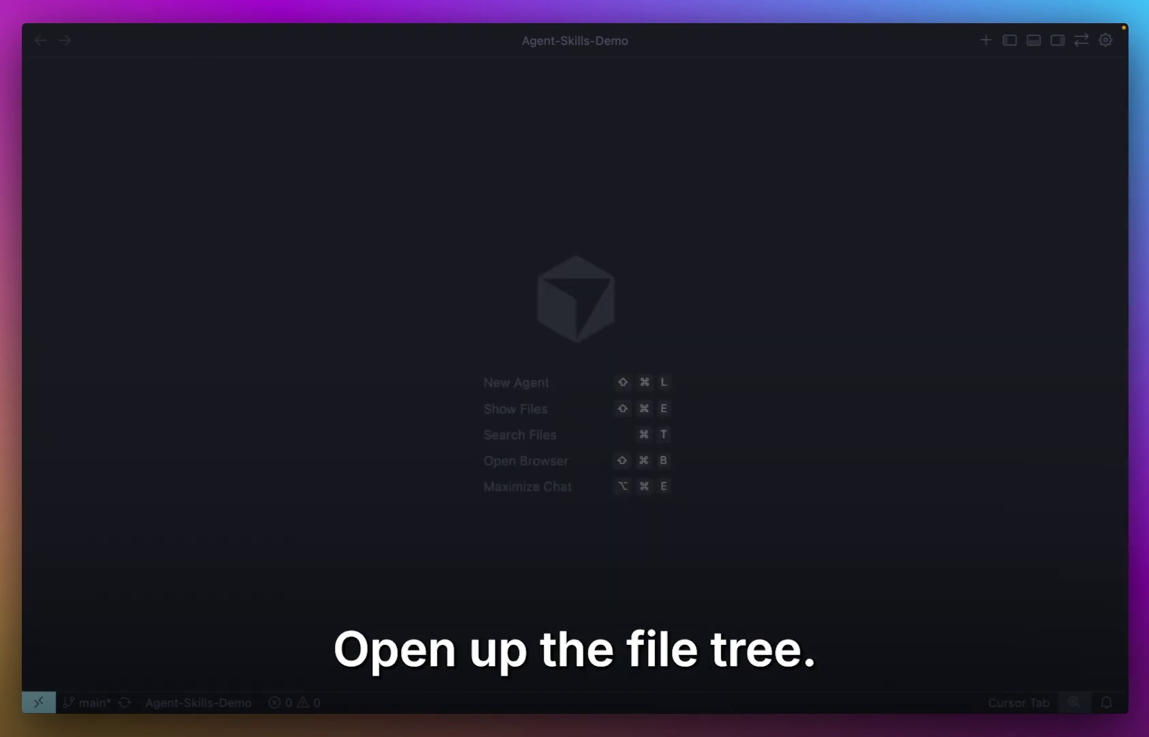
Open SKILL.md from the box-metadata-extraction folder in the project file tree.
key(shift+super+e)
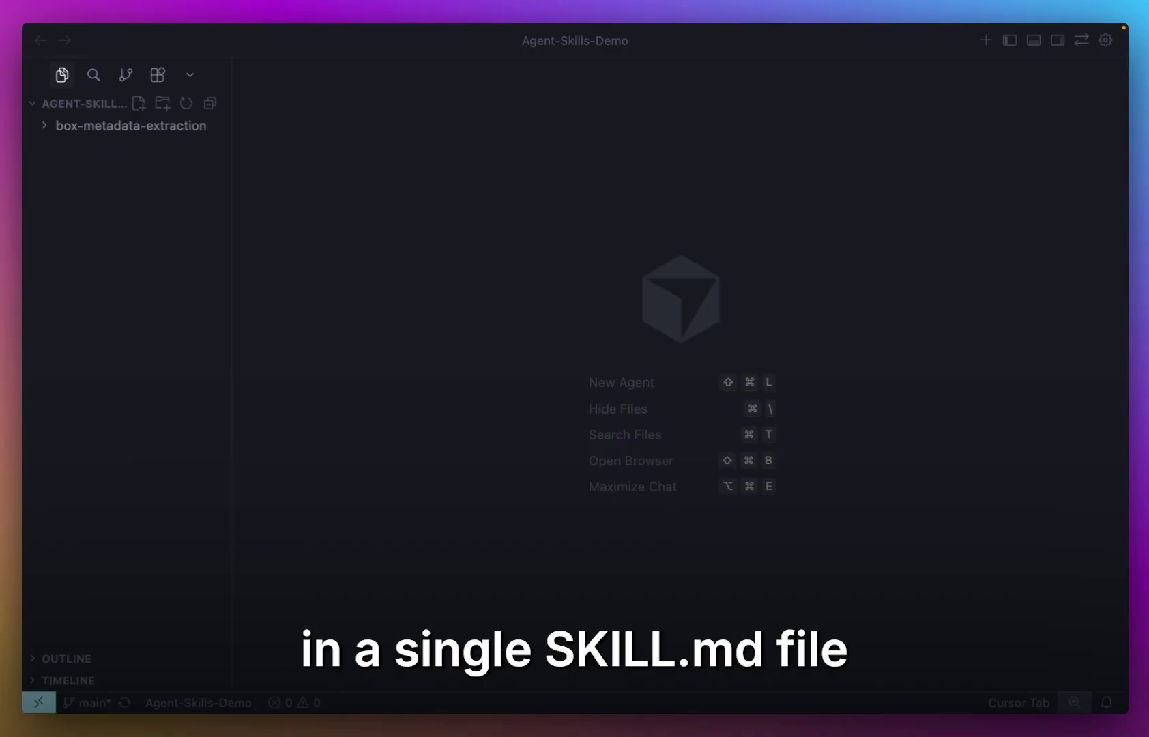
click(43, 126)
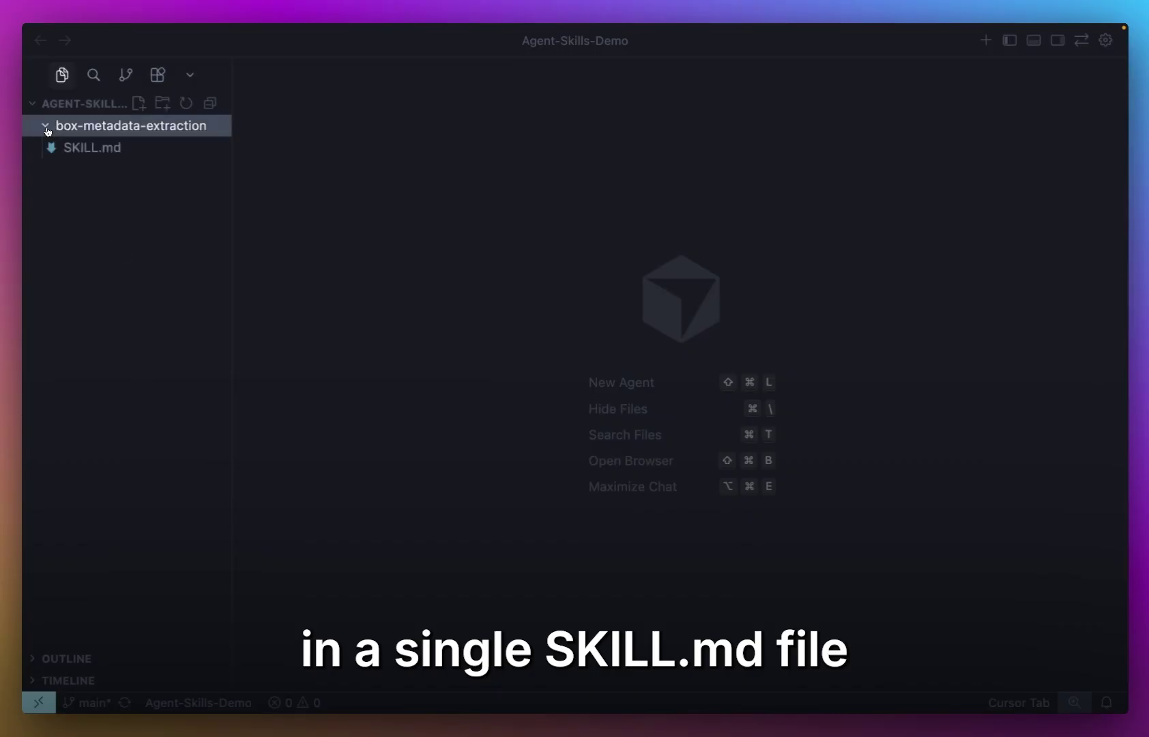
click(65, 146)
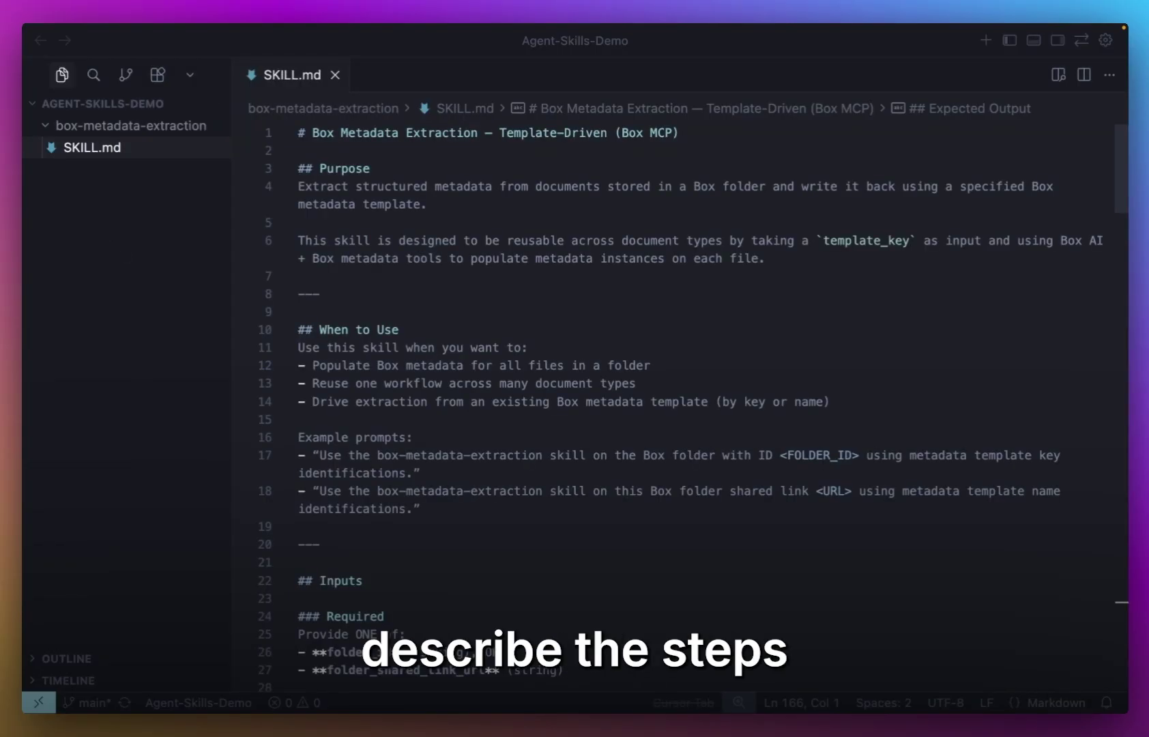
Read SKILL.md through its guardrails, Box MCP tooling and eight-step workflow to Expected Output.
scroll(682, 409, down, 5)
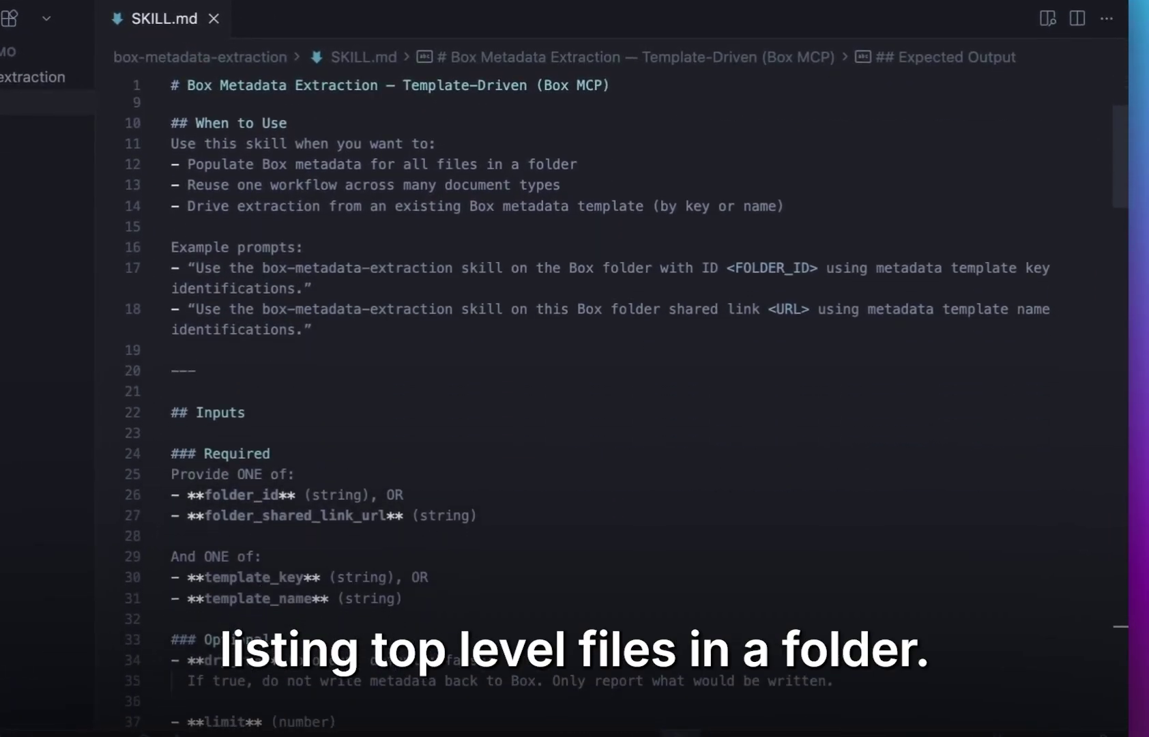
scroll(614, 409, down, 10)
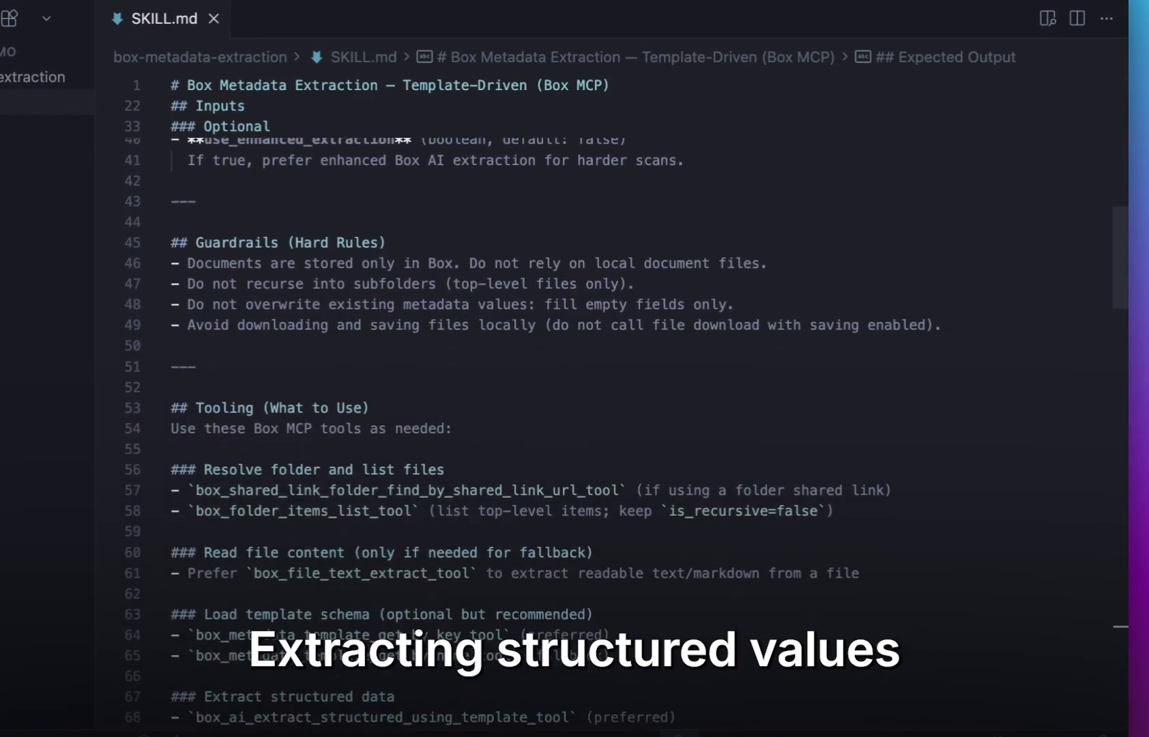
scroll(614, 410, down, 15)
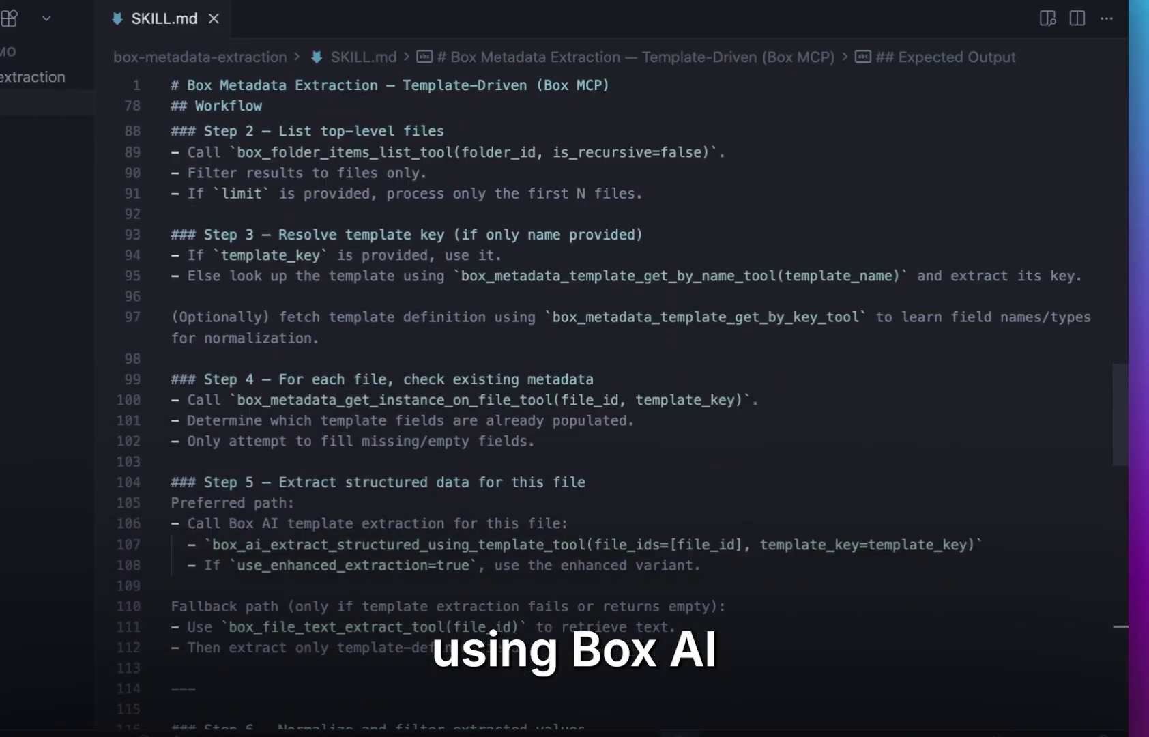
scroll(614, 409, down, 13)
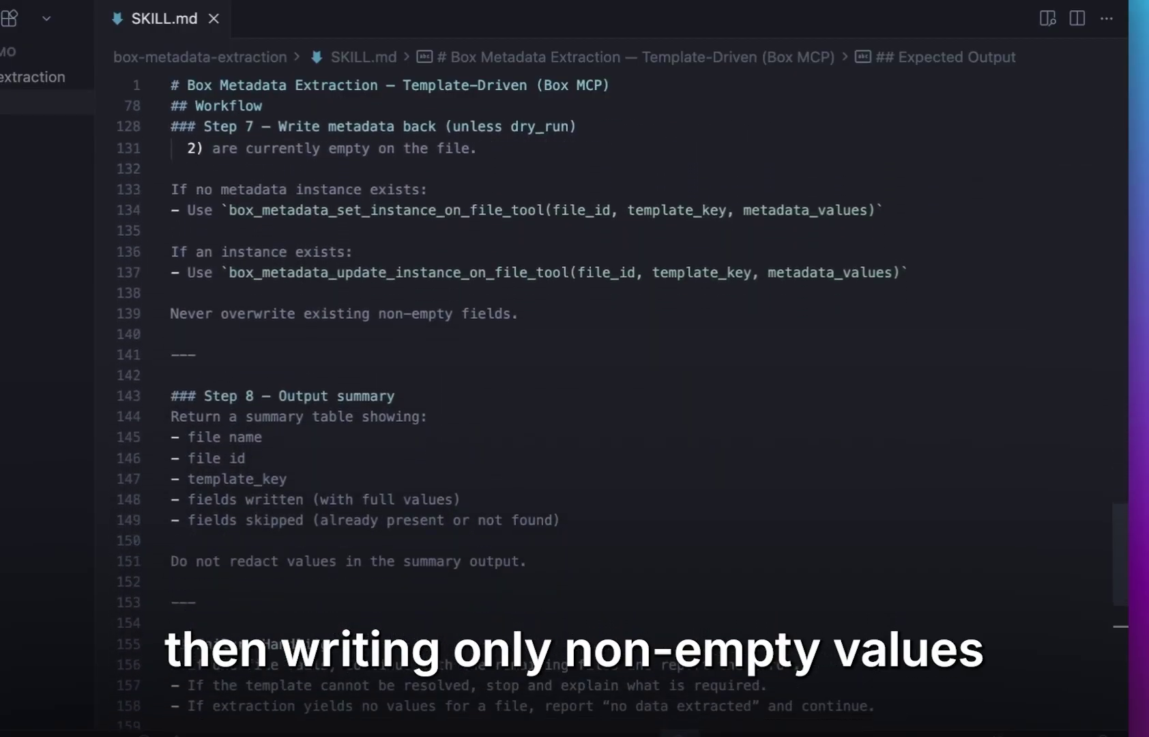
scroll(614, 409, down, 10)
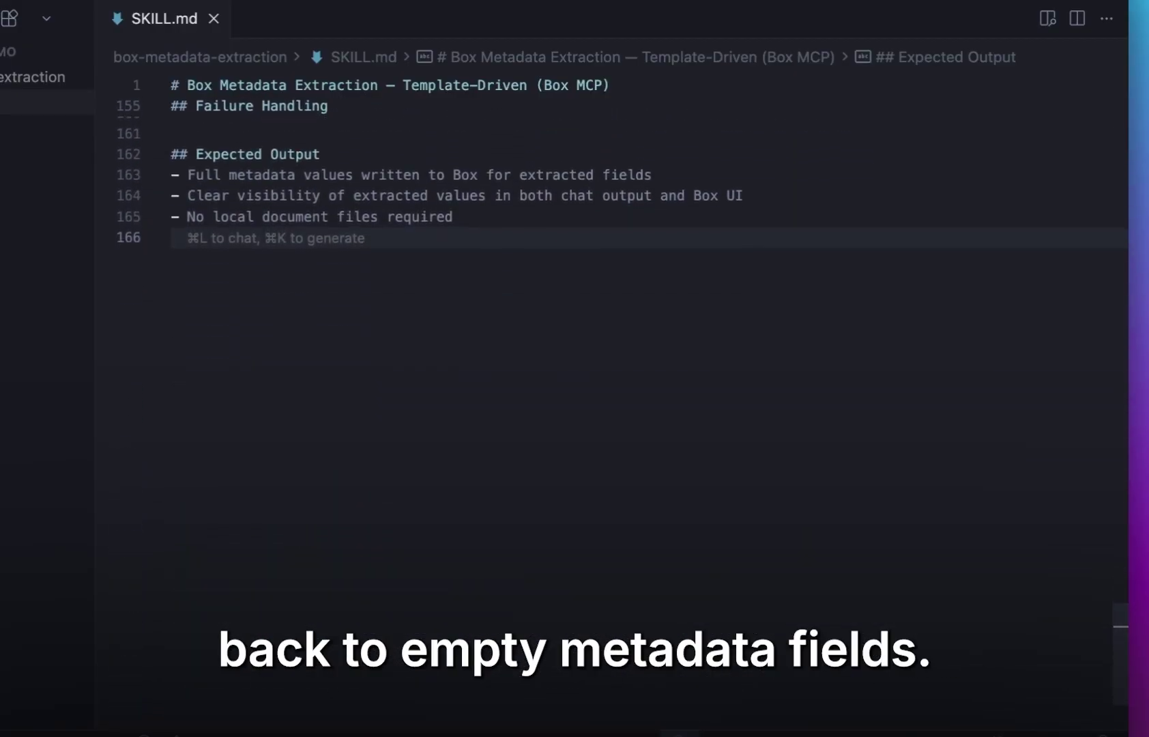
scroll(614, 410, down, 2)
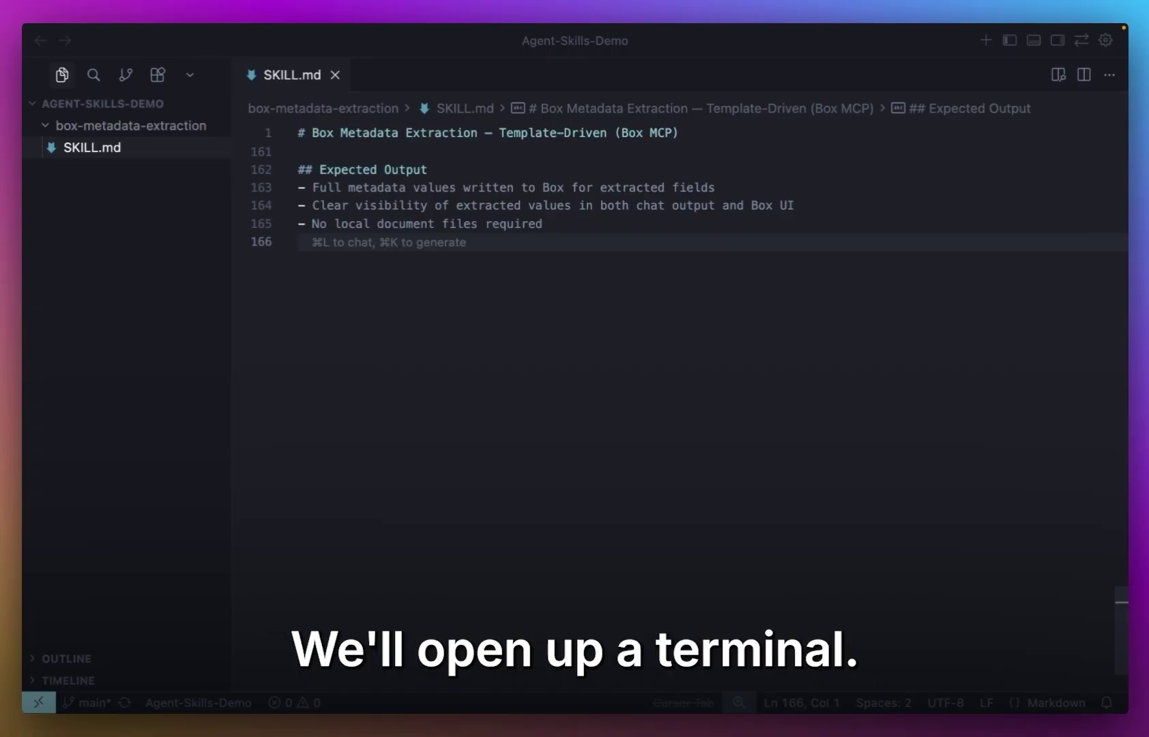
Run npx ai-agent-skills install ./box-metadata-extraction --agent cursor in a terminal.
key(ctrl+grave)
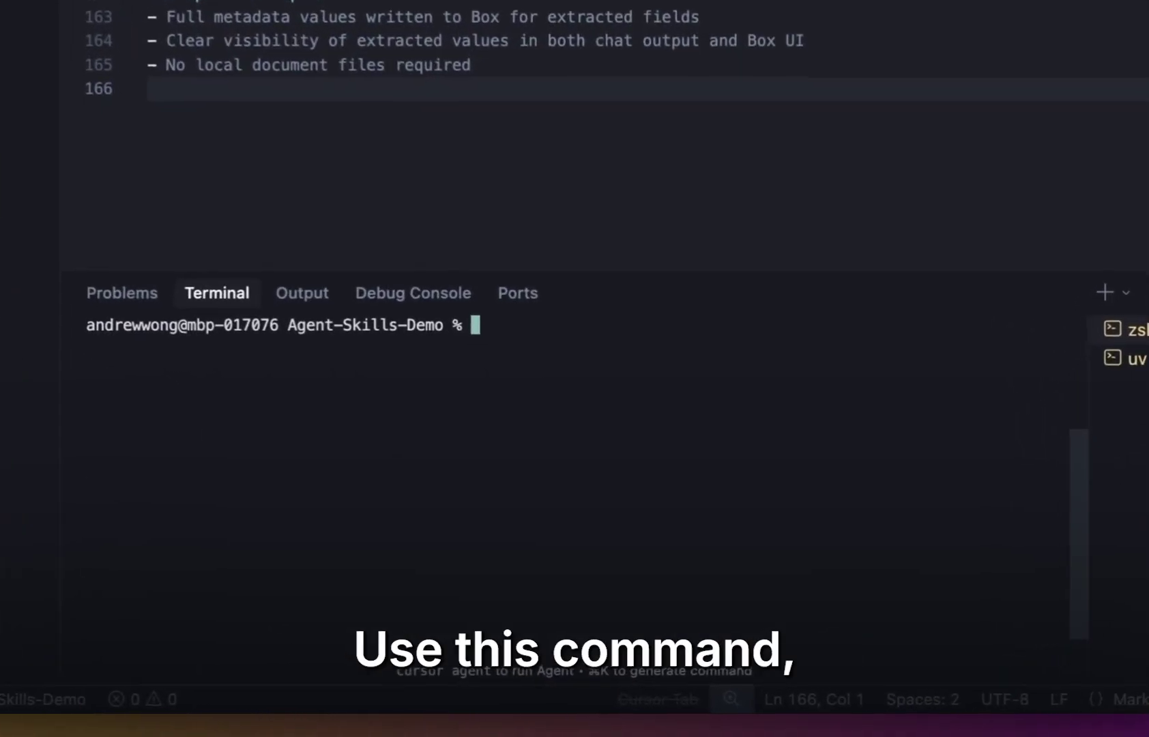
text(npx ai-agent-skills install ./box-metadata-extraction --agent cursor)
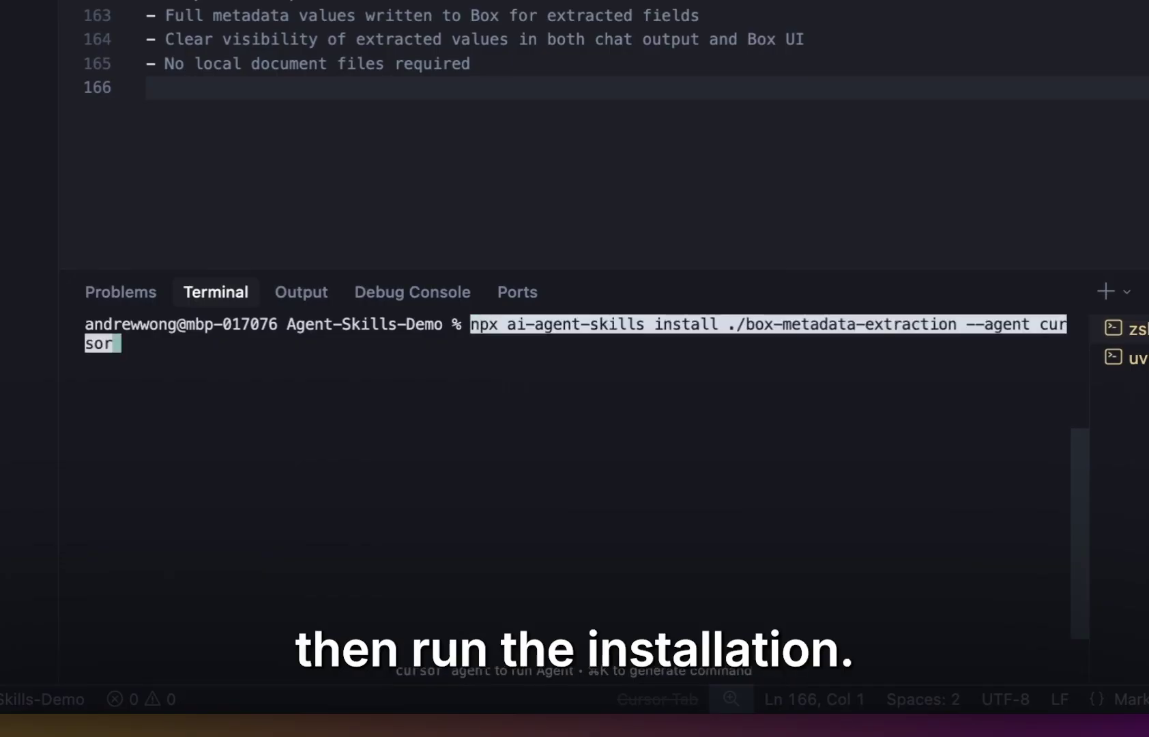
key(Return)
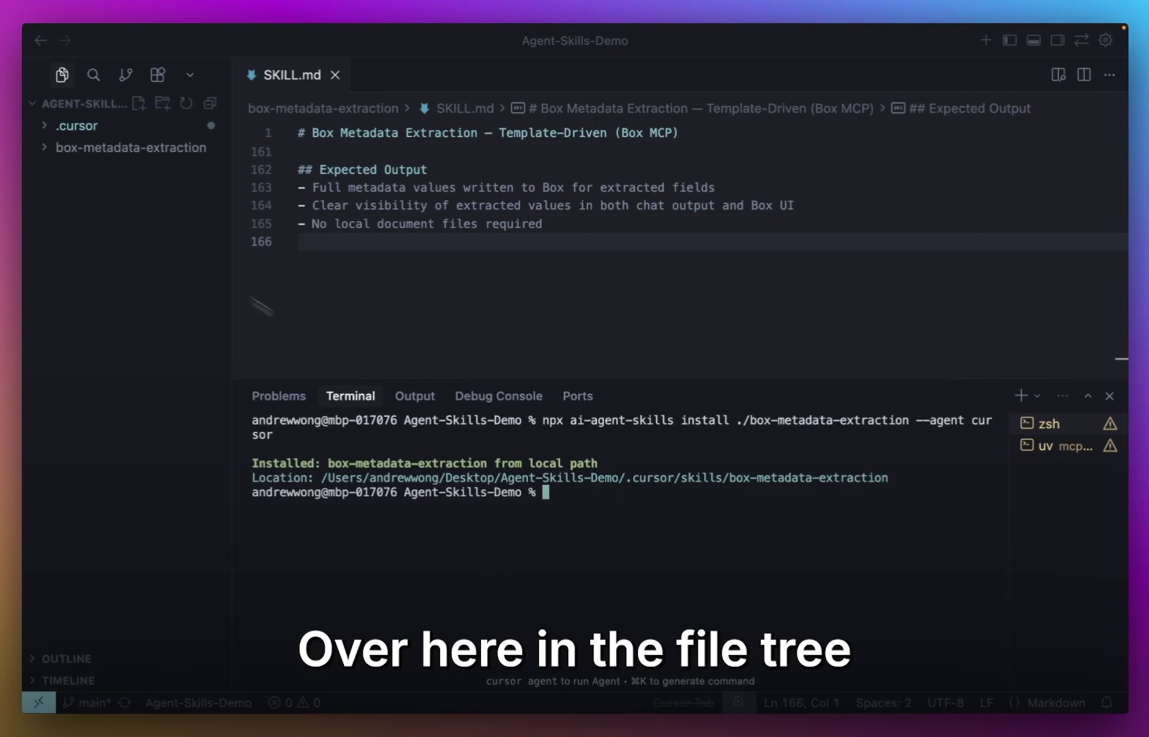
Open the installed skill's .skill-meta.json under .cursor/skills to confirm its local source.
click(76, 125)
click(92, 149)
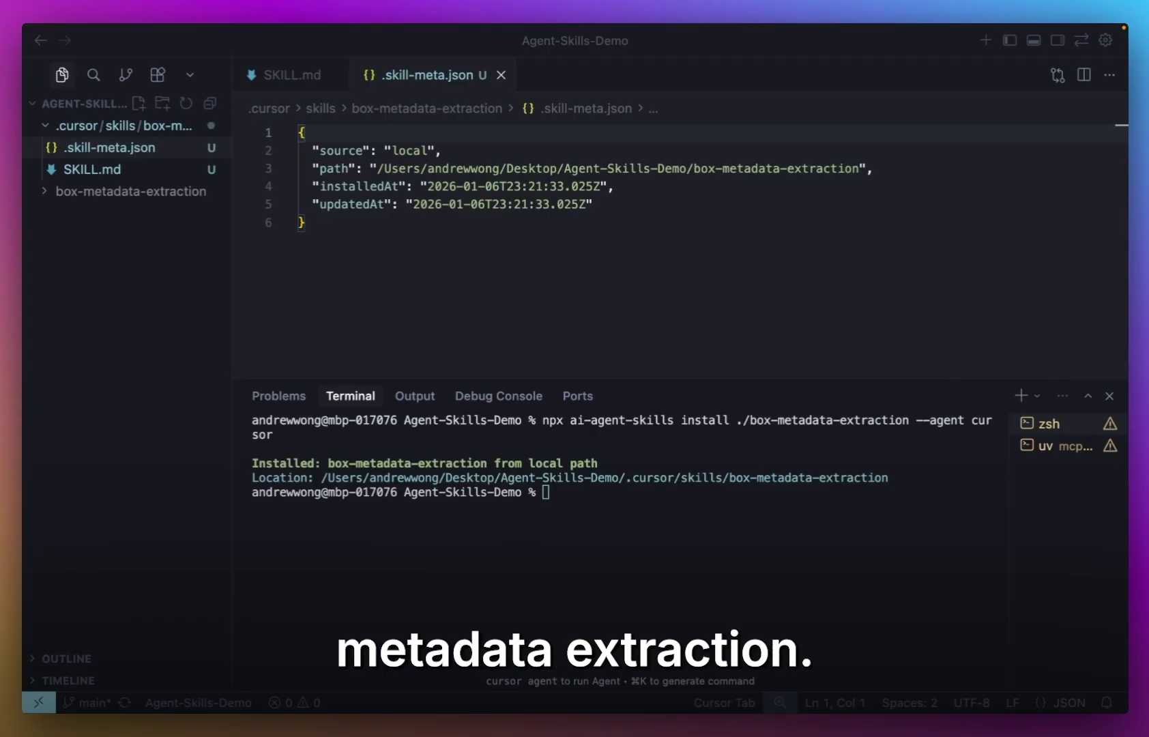
key(ctrl+grave)
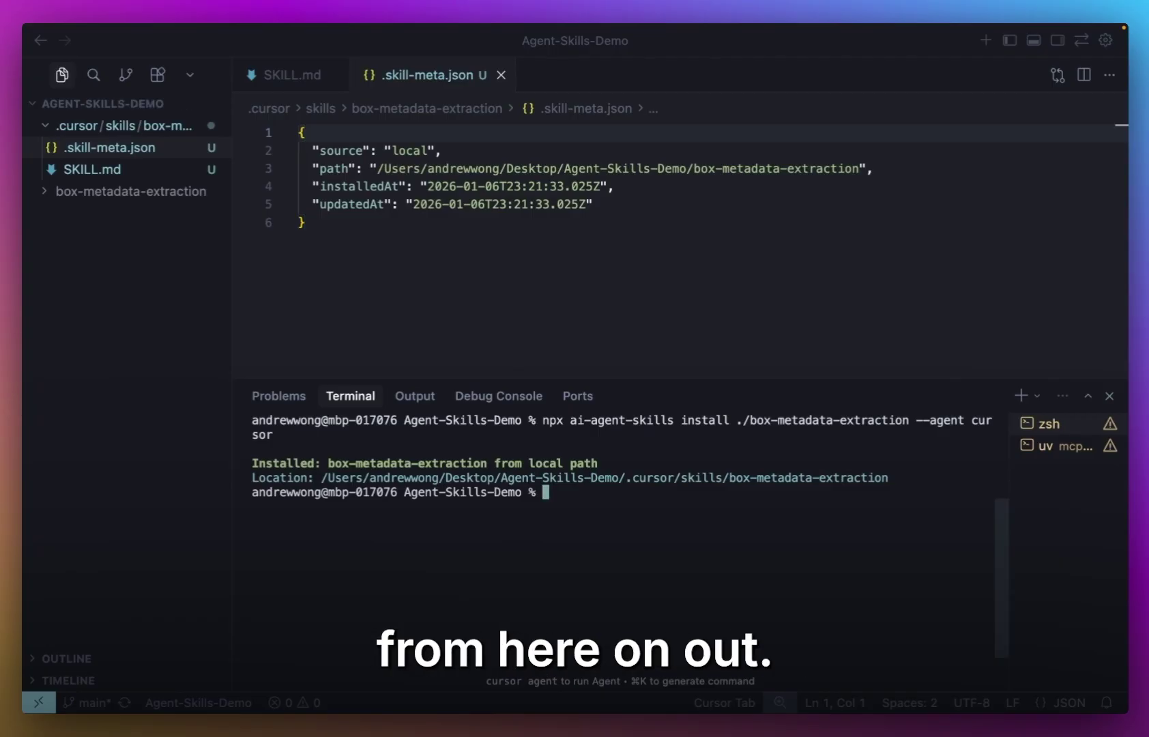
click(299, 133)
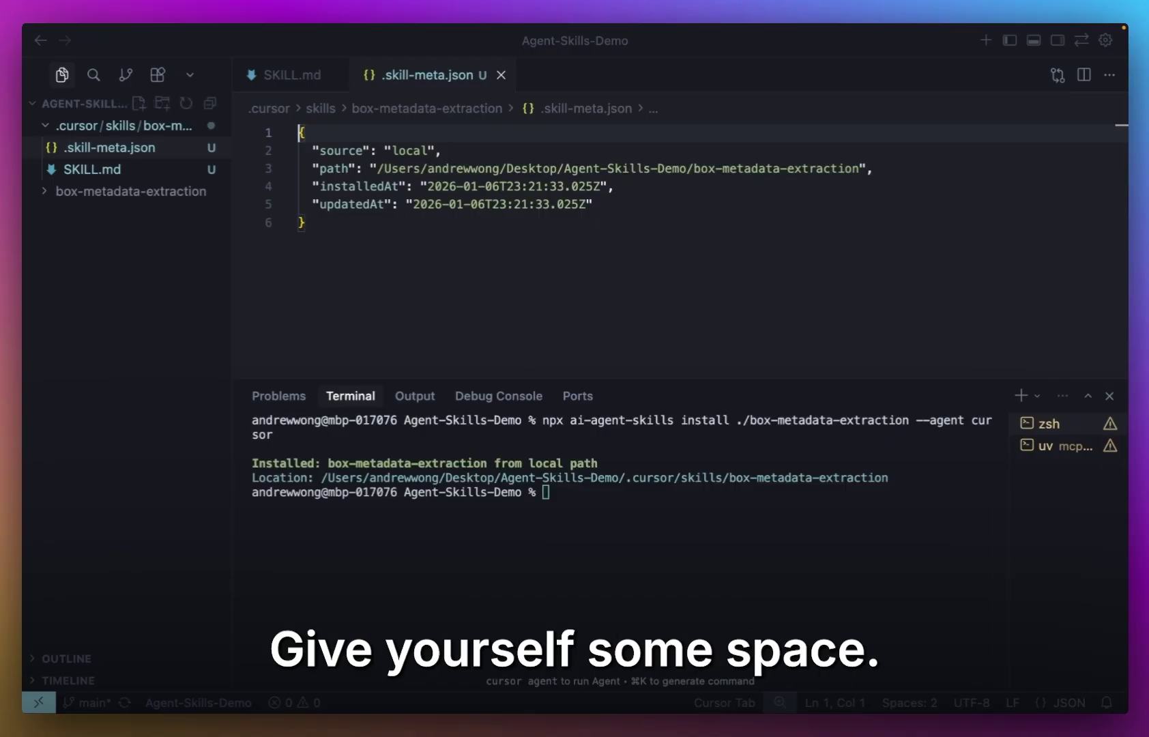
Clear the workspace by hiding the file tree and terminal and closing open files.
key(super+b)
key(super+w)
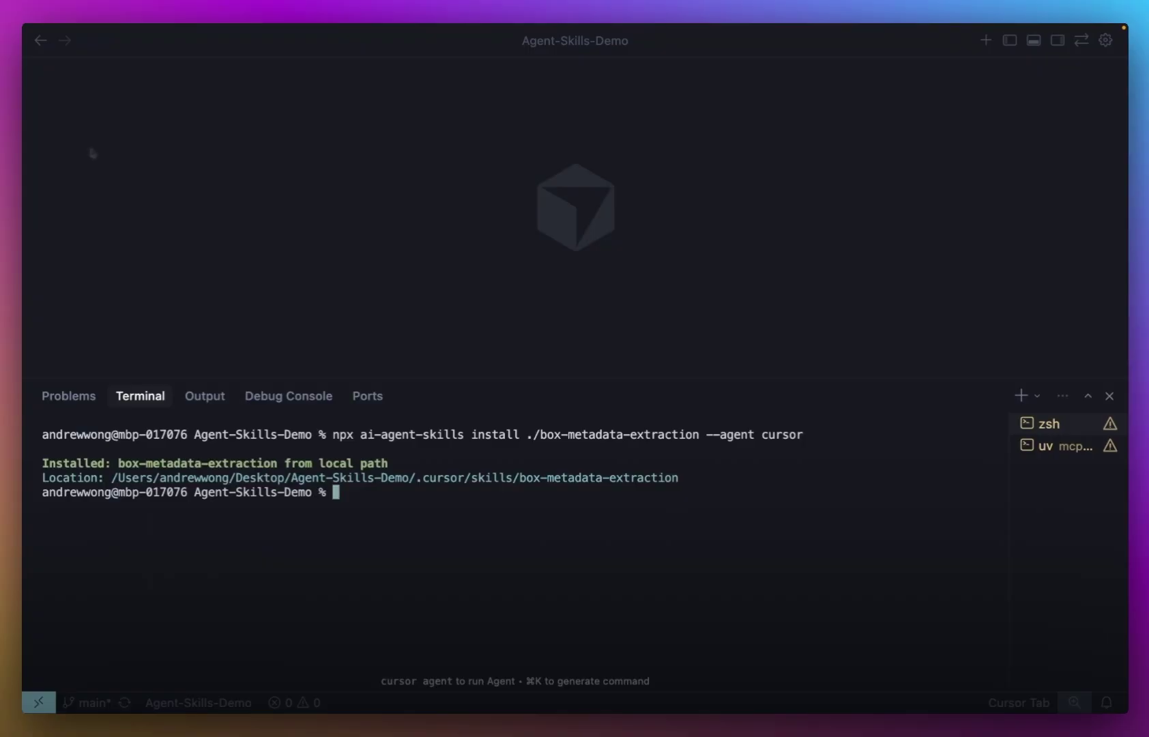
key(super+j)
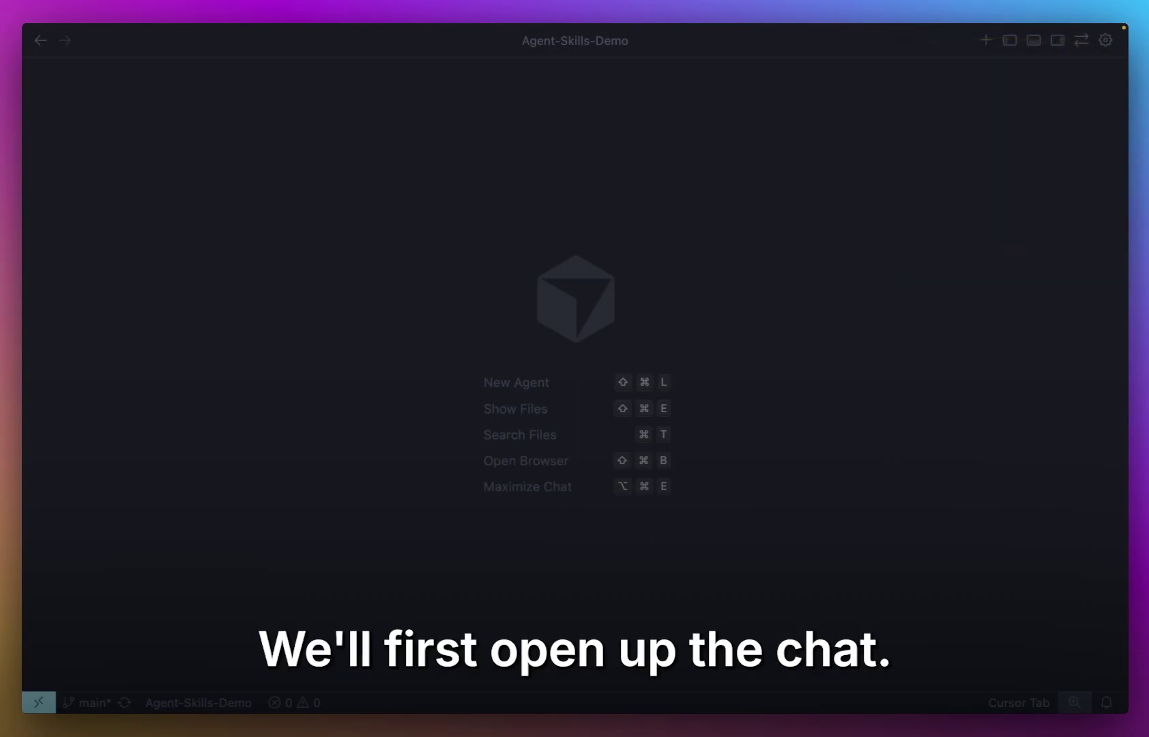
Start a new agent chat and submit the dry_run=true limit=1 identifications extraction prompt.
key(super+l)
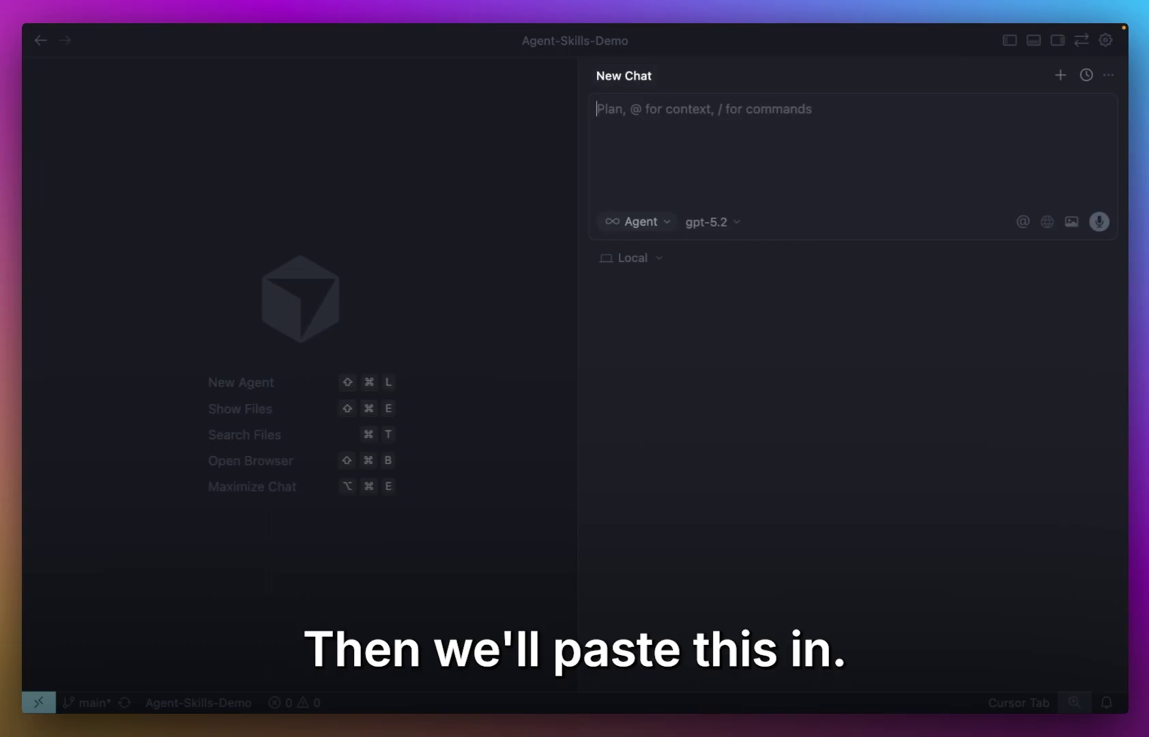
key(super+v)
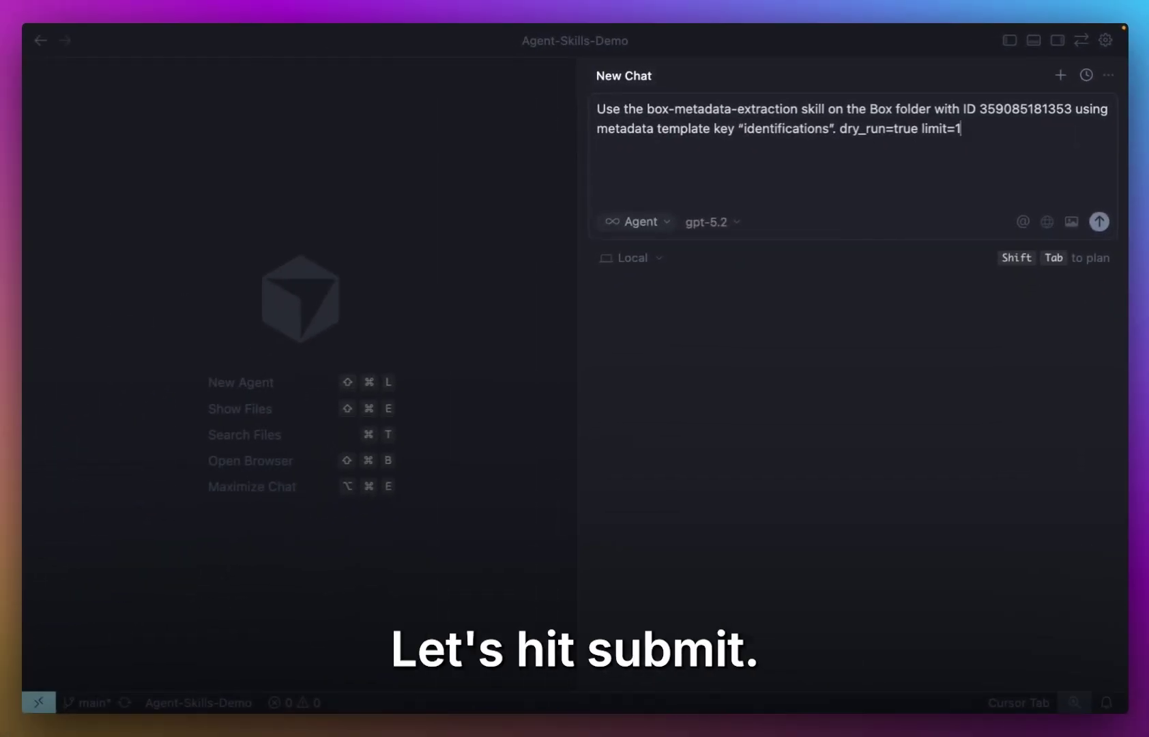
key(Return)
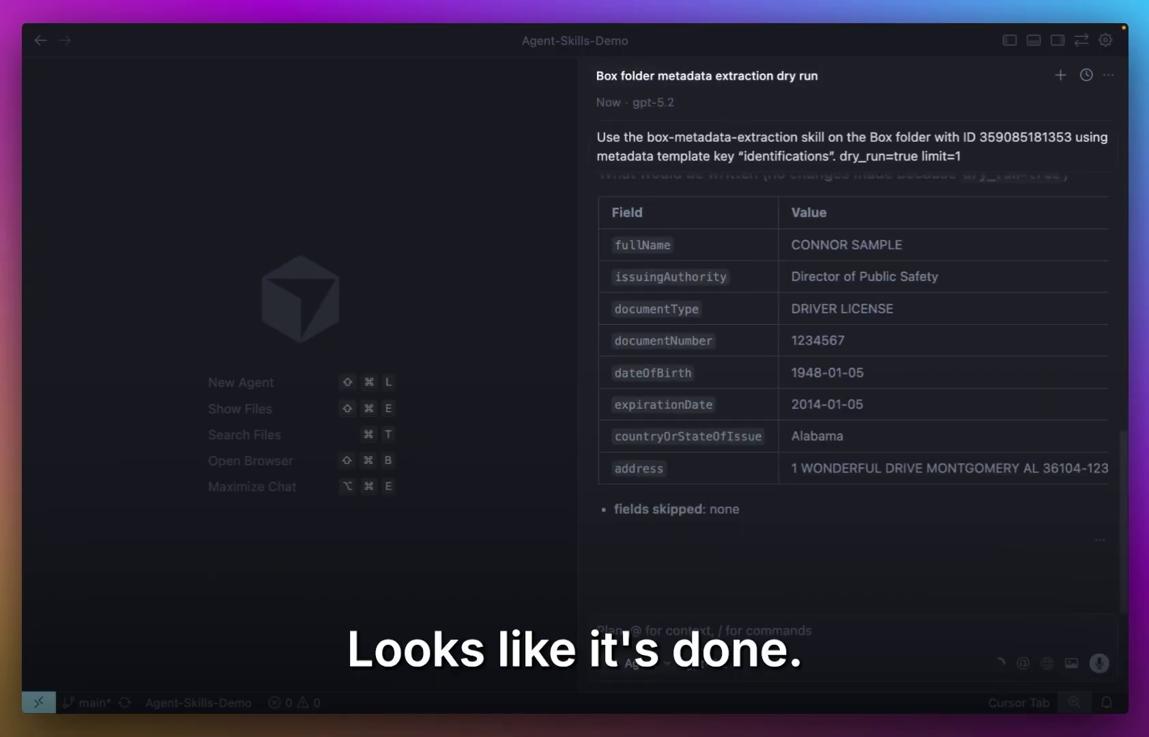
Review the dry-run table of extracted Alabama.jpg licence fields, then start a fresh agent chat.
scroll(853, 393, up, 15)
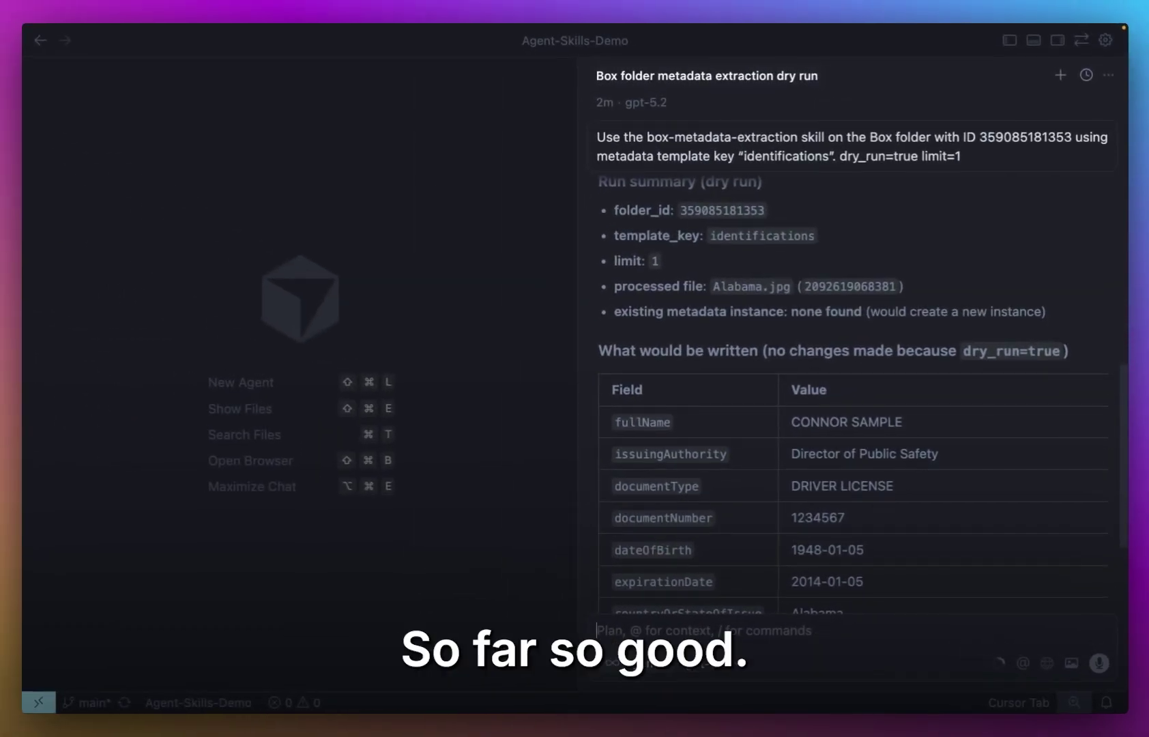
key(super+n)
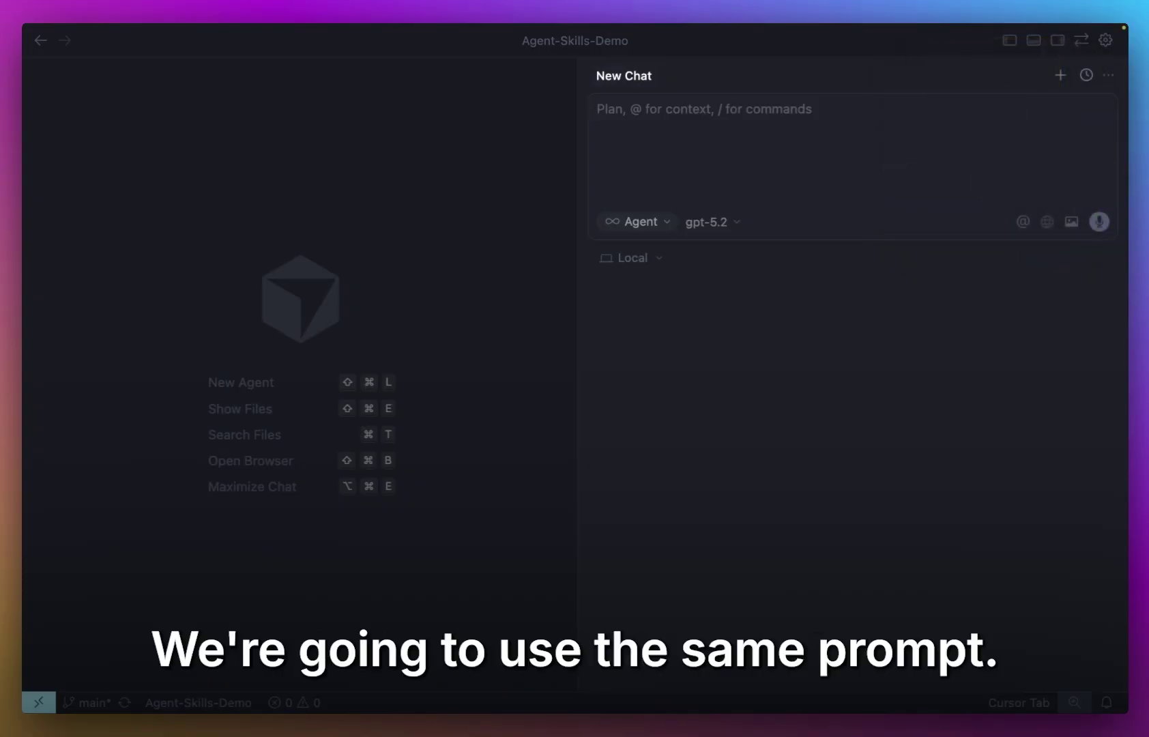
Submit the extraction prompt with dry_run=false and limit=1 to write Alabama.jpg's metadata.
key(super+v)
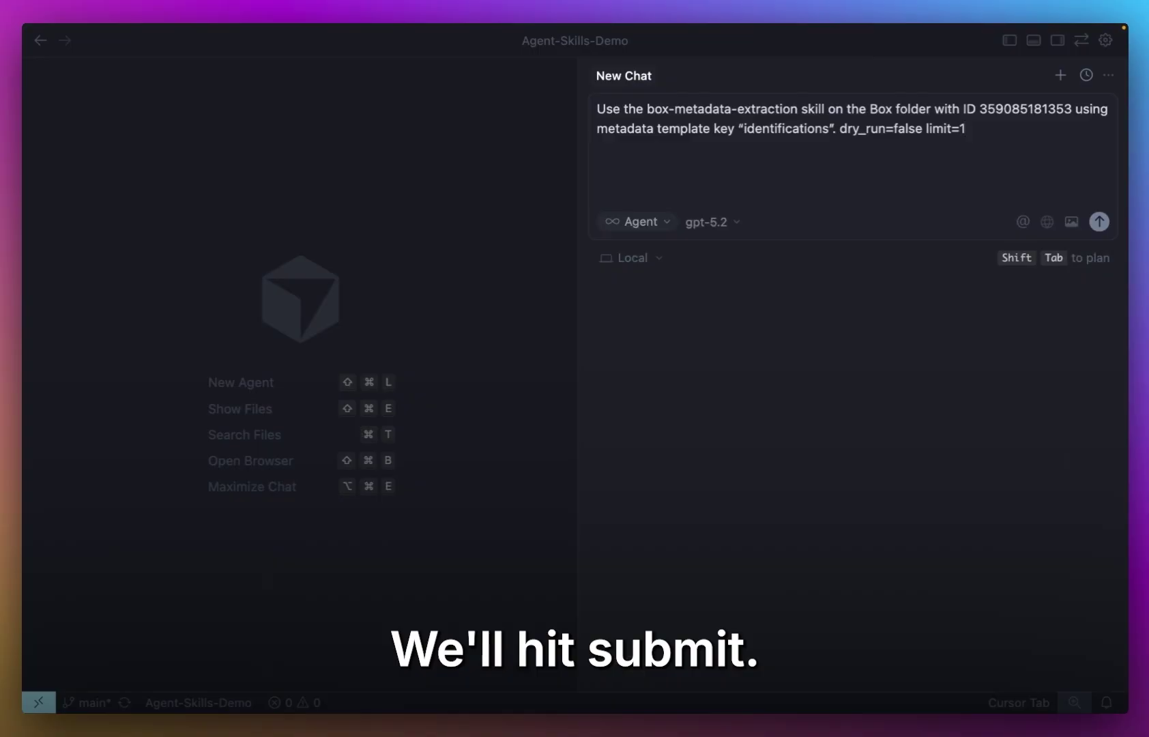
key(Return)
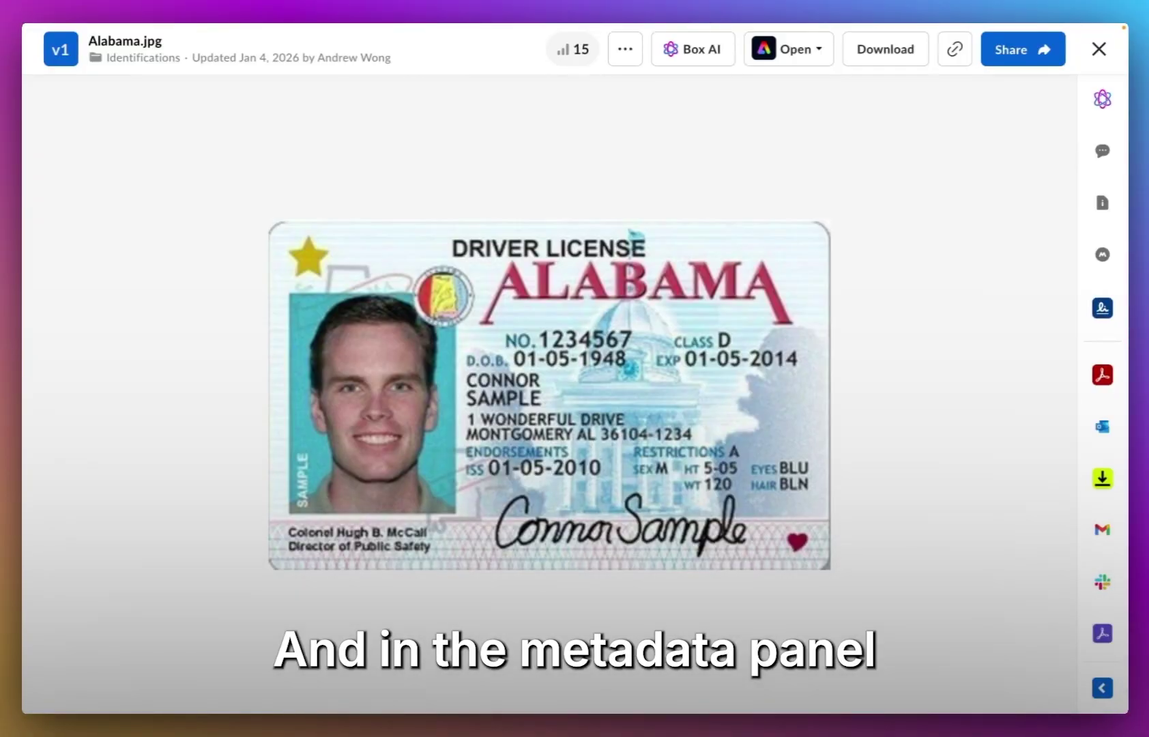
Show Alabama.jpg's identifications metadata with name, issuing authority, document number, dates and address filled.
click(1102, 254)
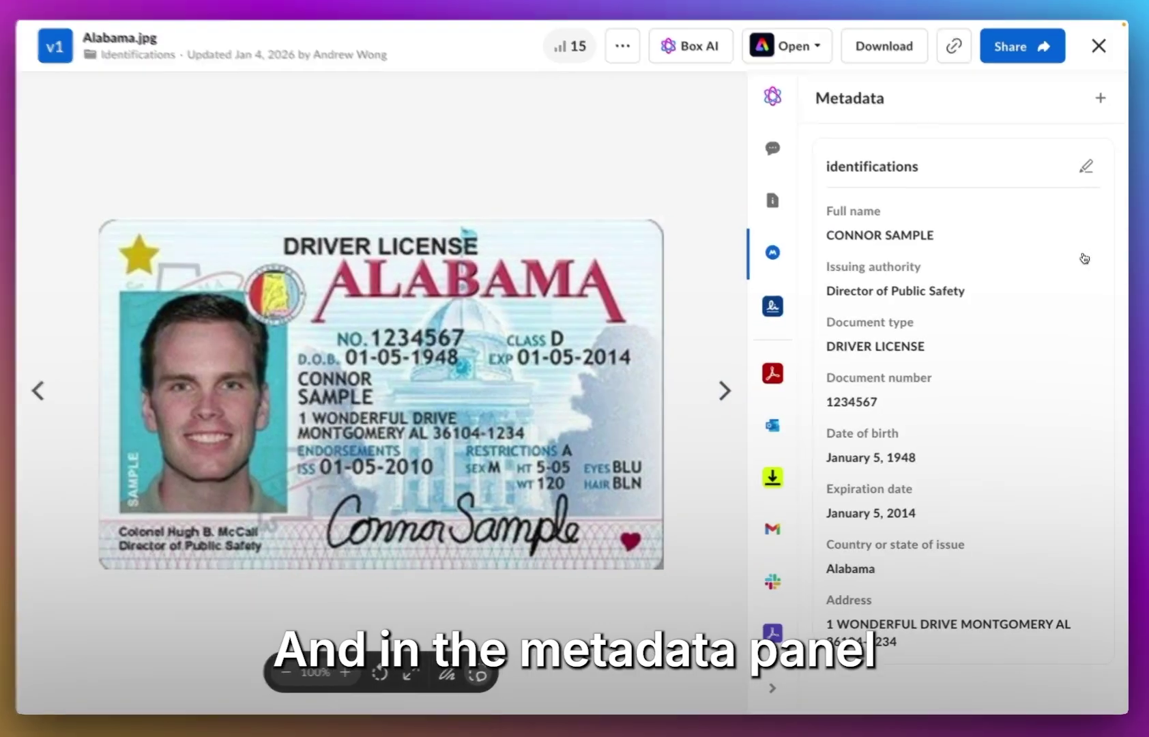